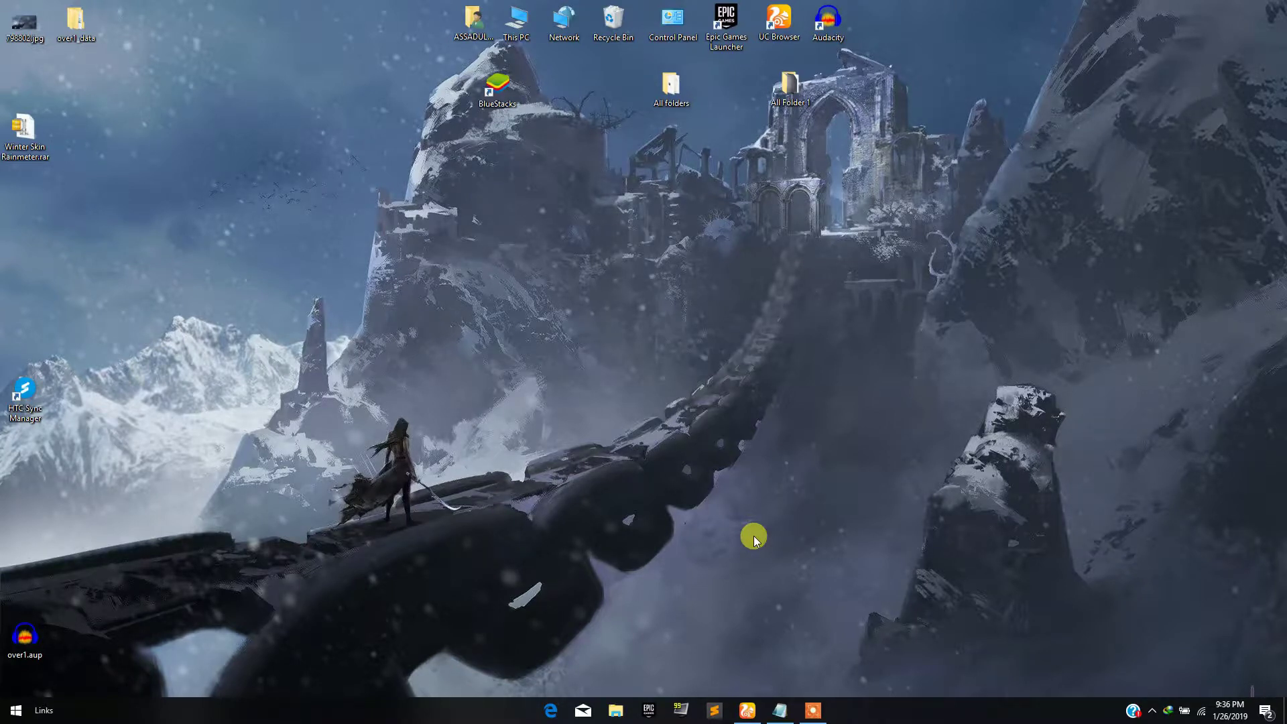
key(alt+Tab)
key(alt+Tab)
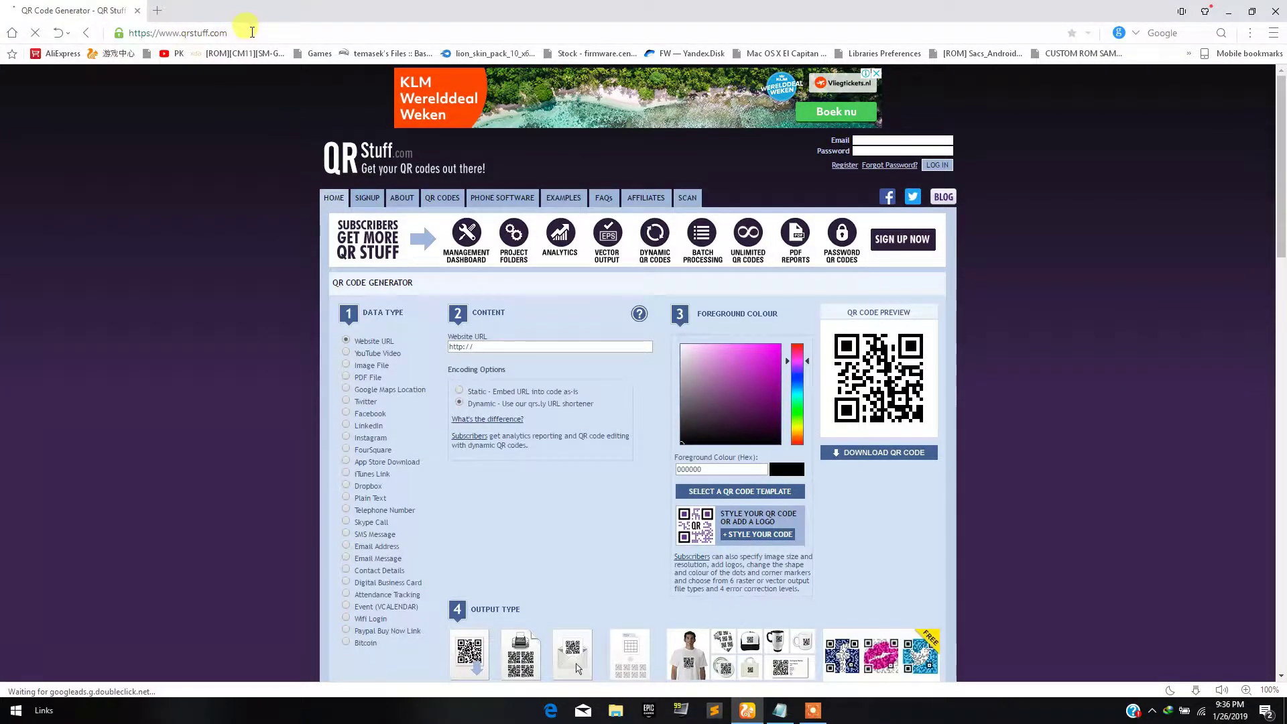
click(250, 32)
drag(250, 32, 121, 32)
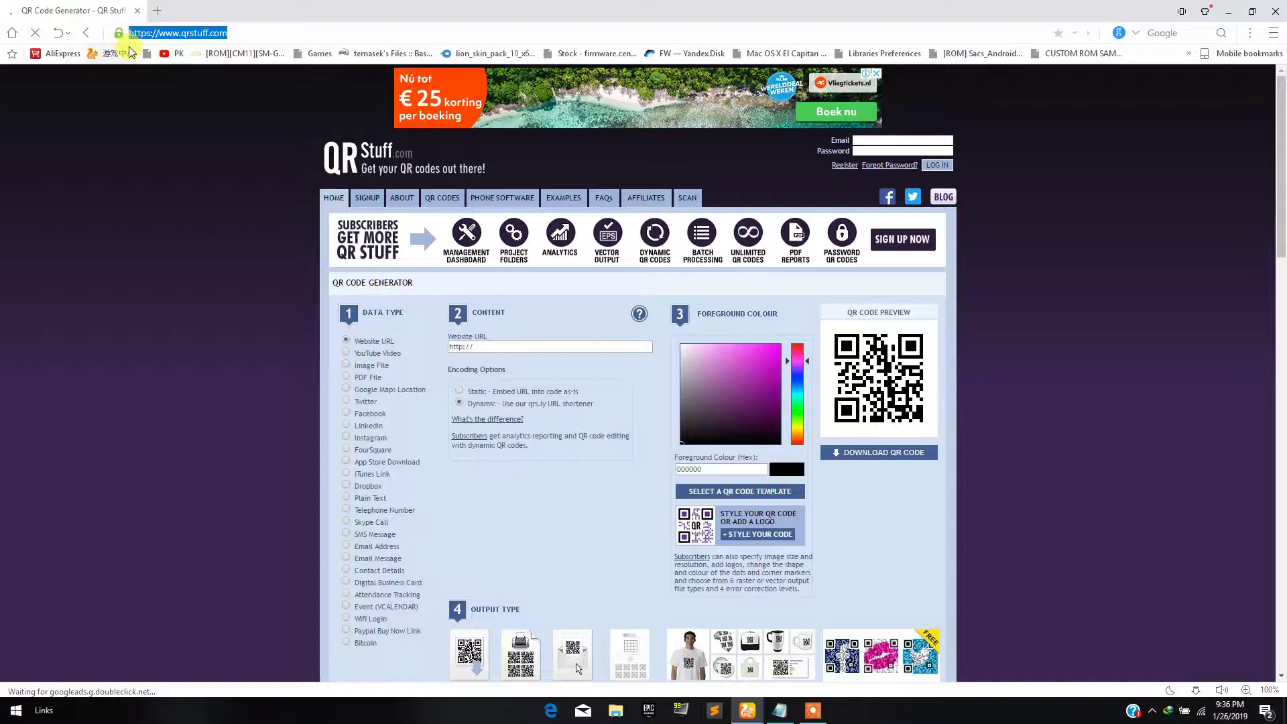
click(219, 222)
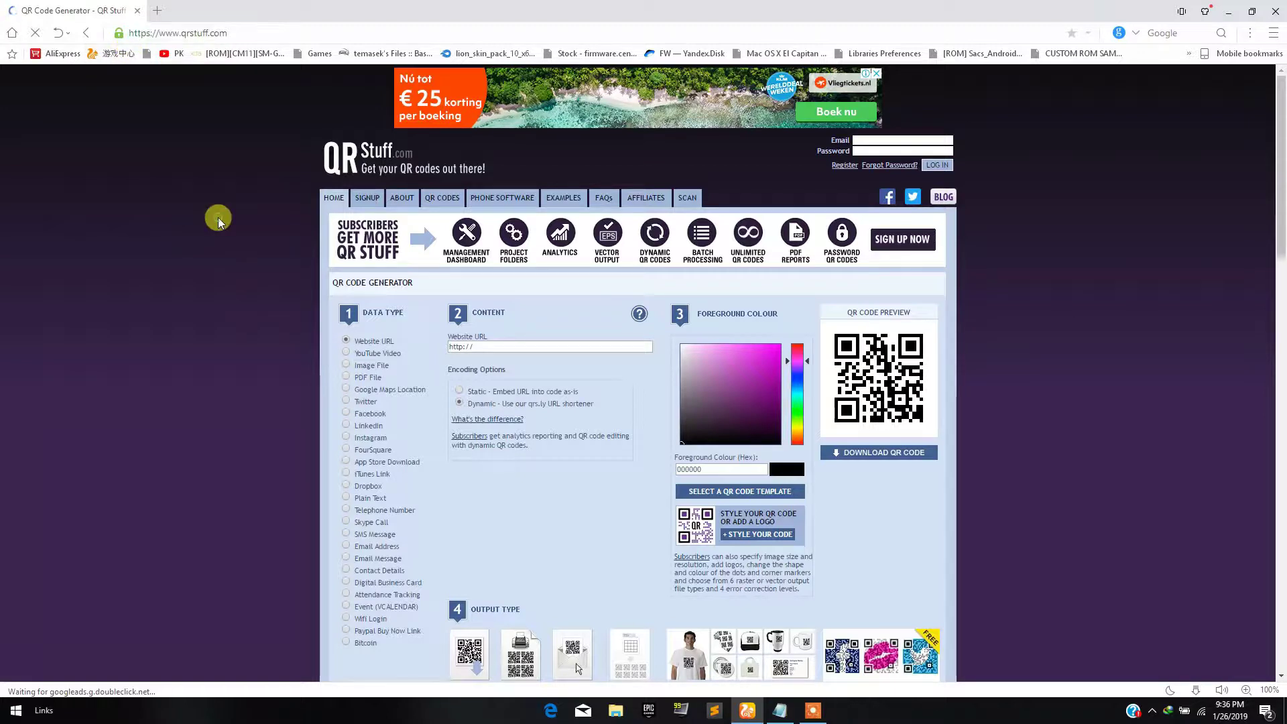
click(345, 621)
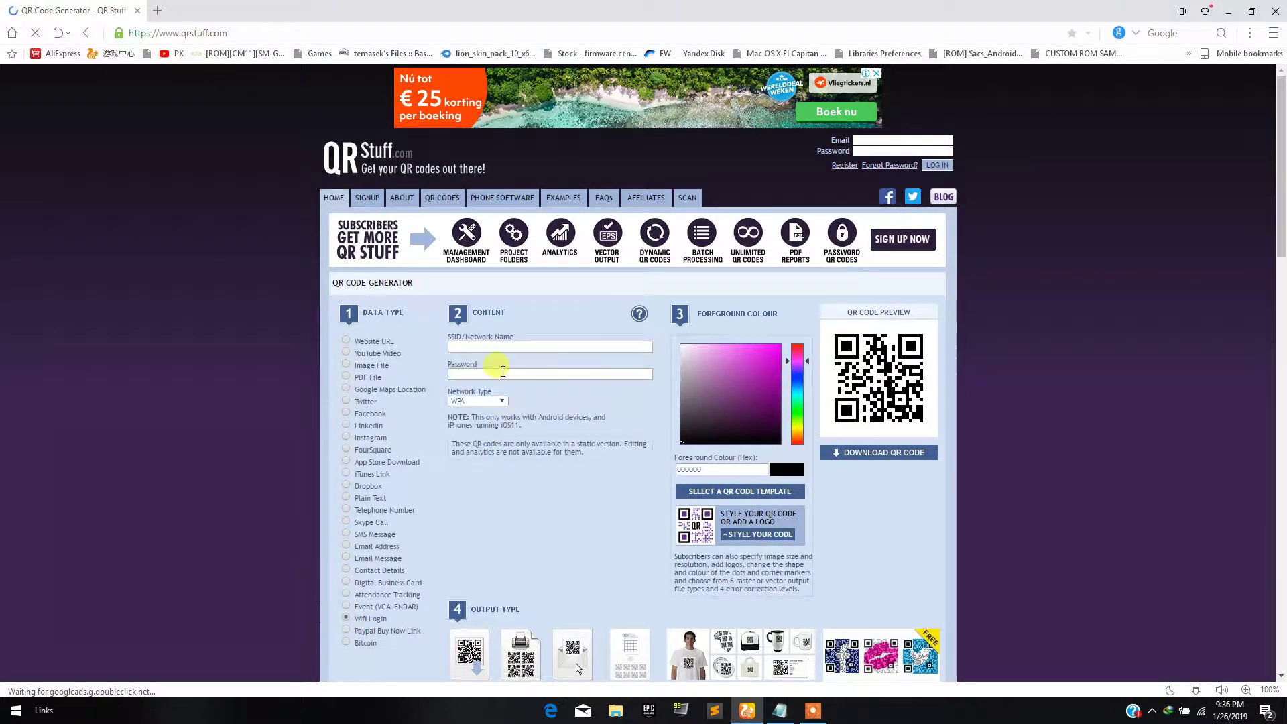
Copy the network name ZONG MBB-E5573-C5CA from the Notepad note into the QR code's SSID/Network Name field
click(508, 348)
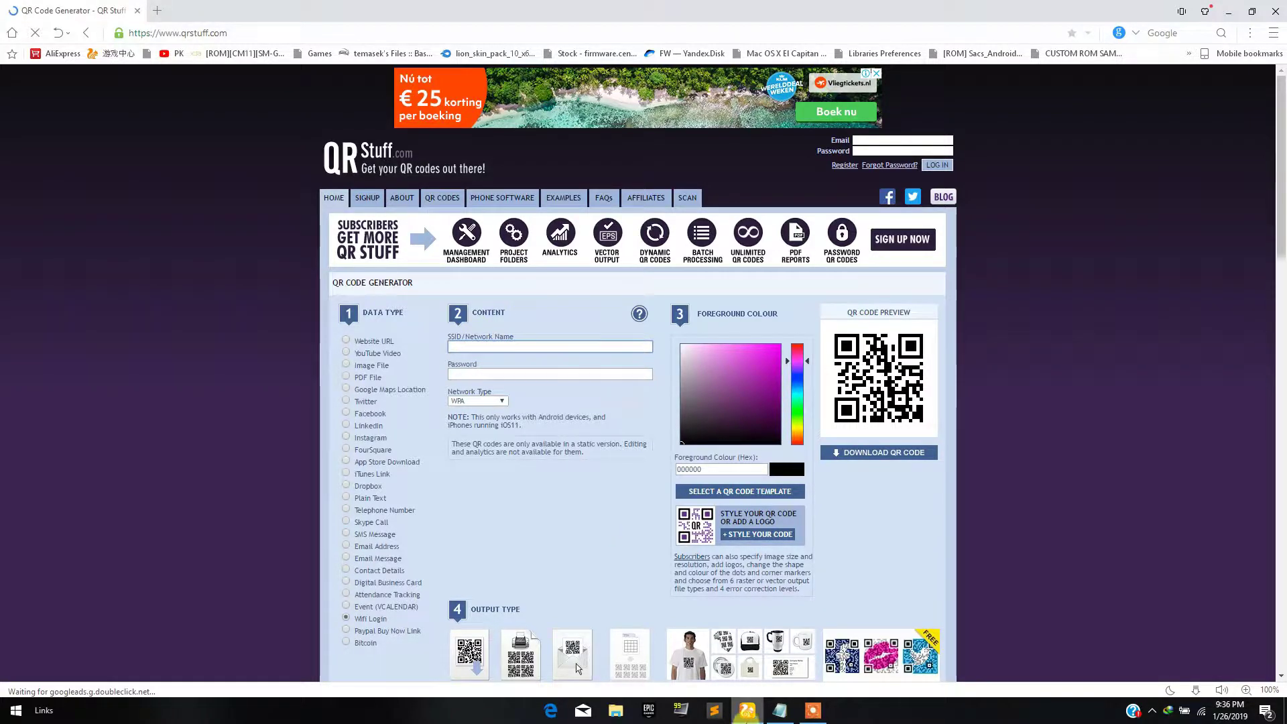
click(778, 711)
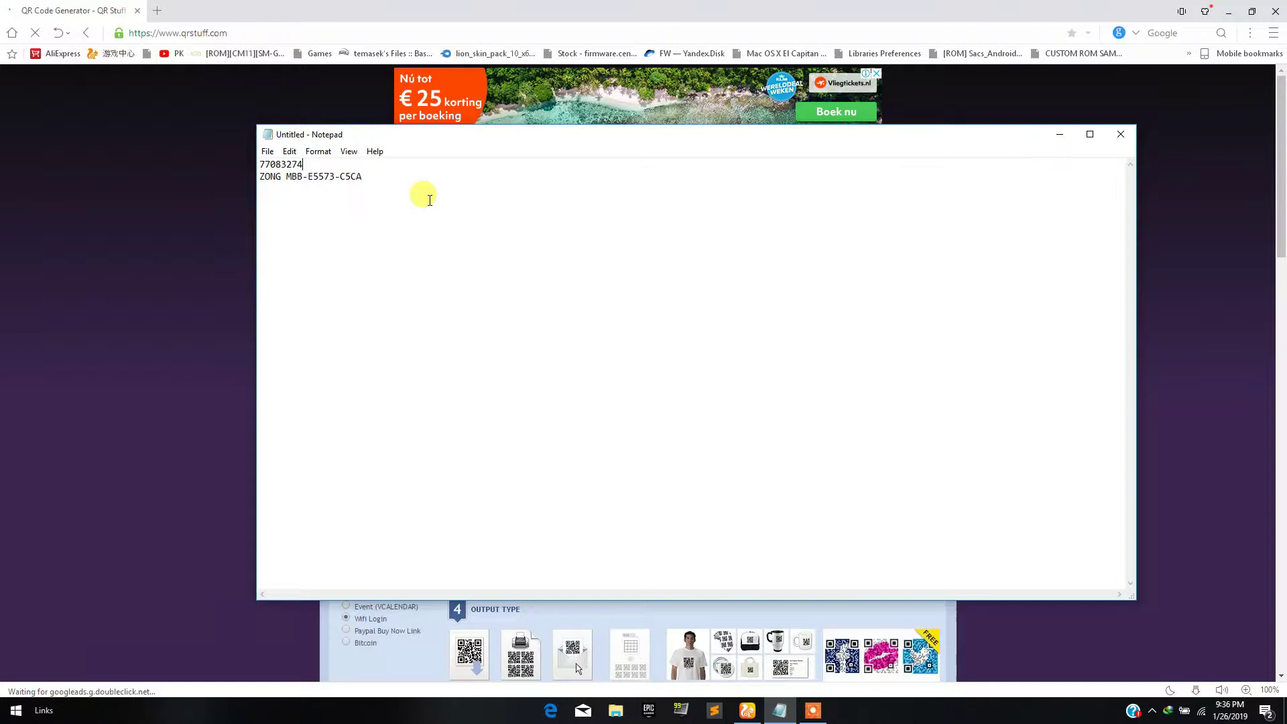
key(ctrl+shift+Left)
key(ctrl+shift+Left)
key(ctrl+shift+Left)
key(ctrl+shift+Left)
key(ctrl+shift+Left)
key(ctrl+shift+Left)
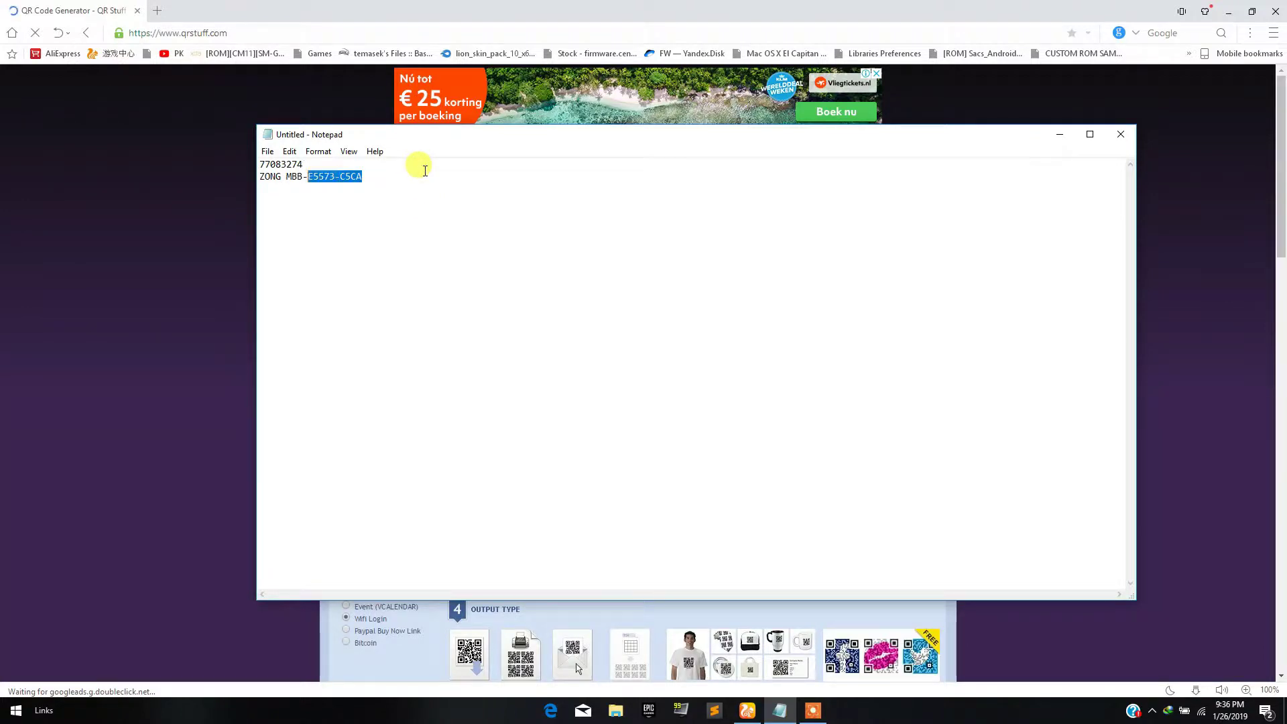
key(ctrl+c)
key(alt+Tab)
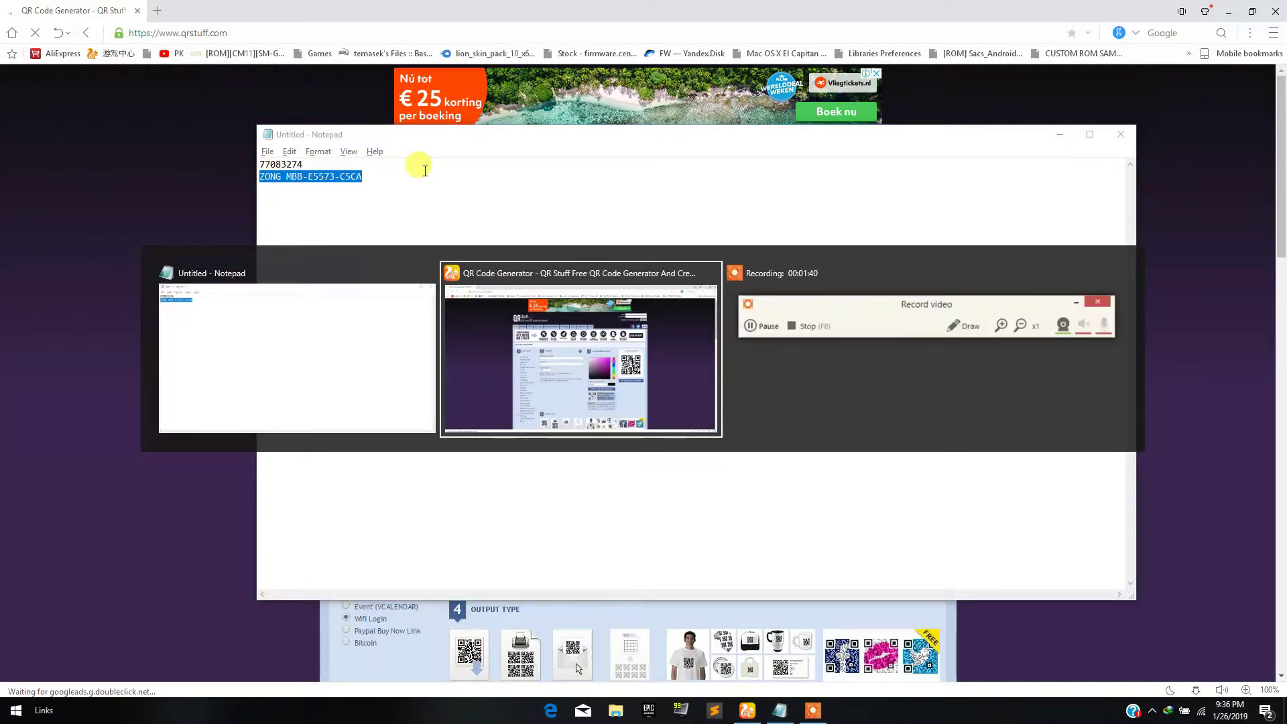
key(ctrl+v)
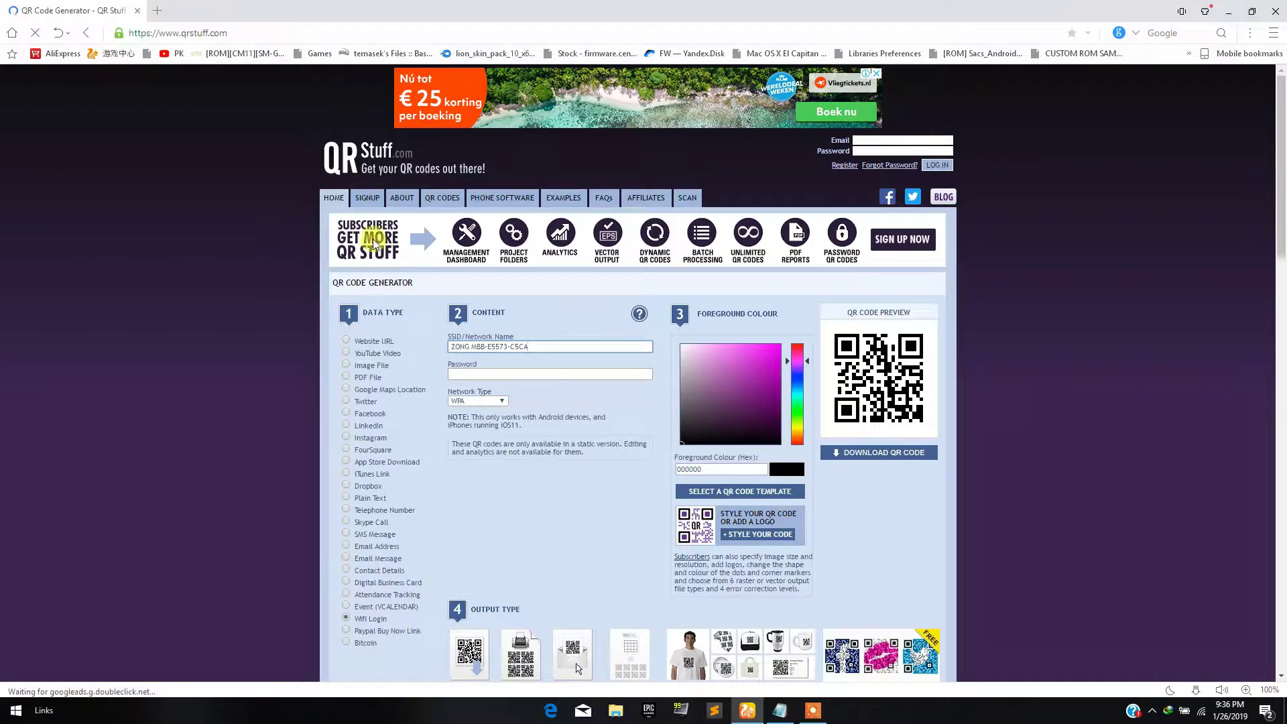
Copy the Wi-Fi password from the Notepad note into the QR code's Password field
click(486, 375)
key(alt+Tab)
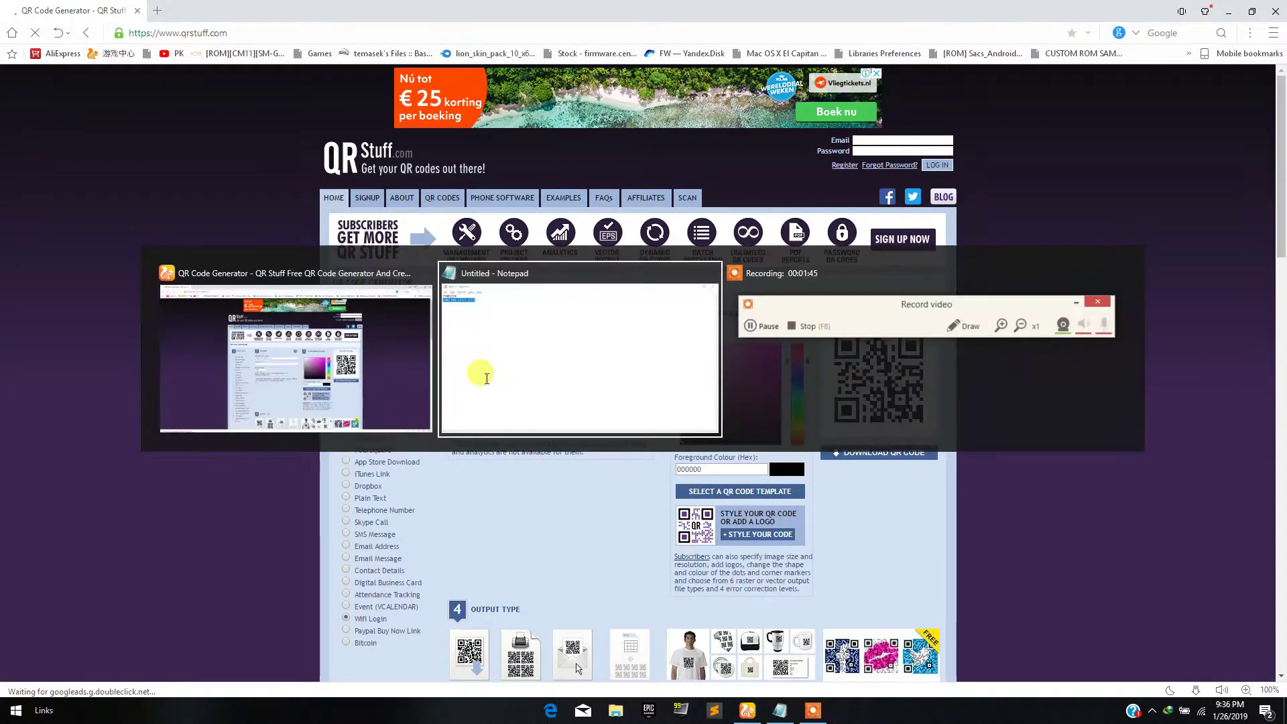
click(331, 161)
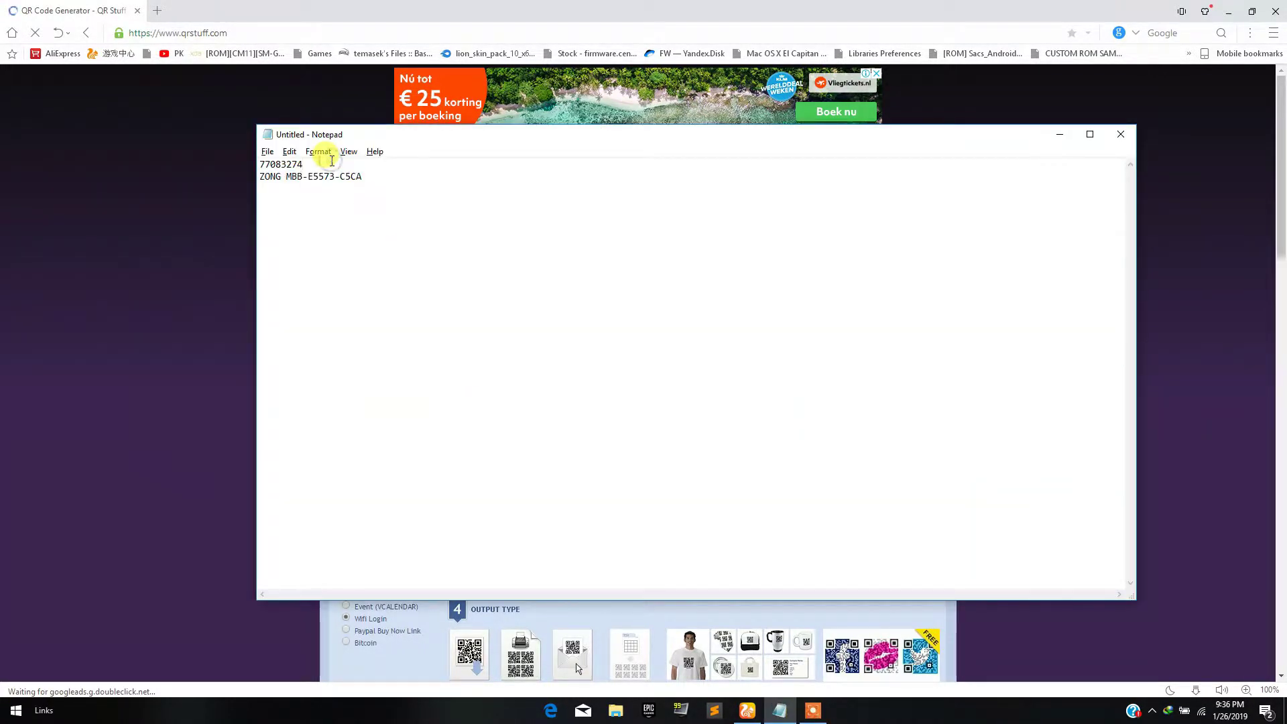
key(shift+Home)
key(alt+Tab)
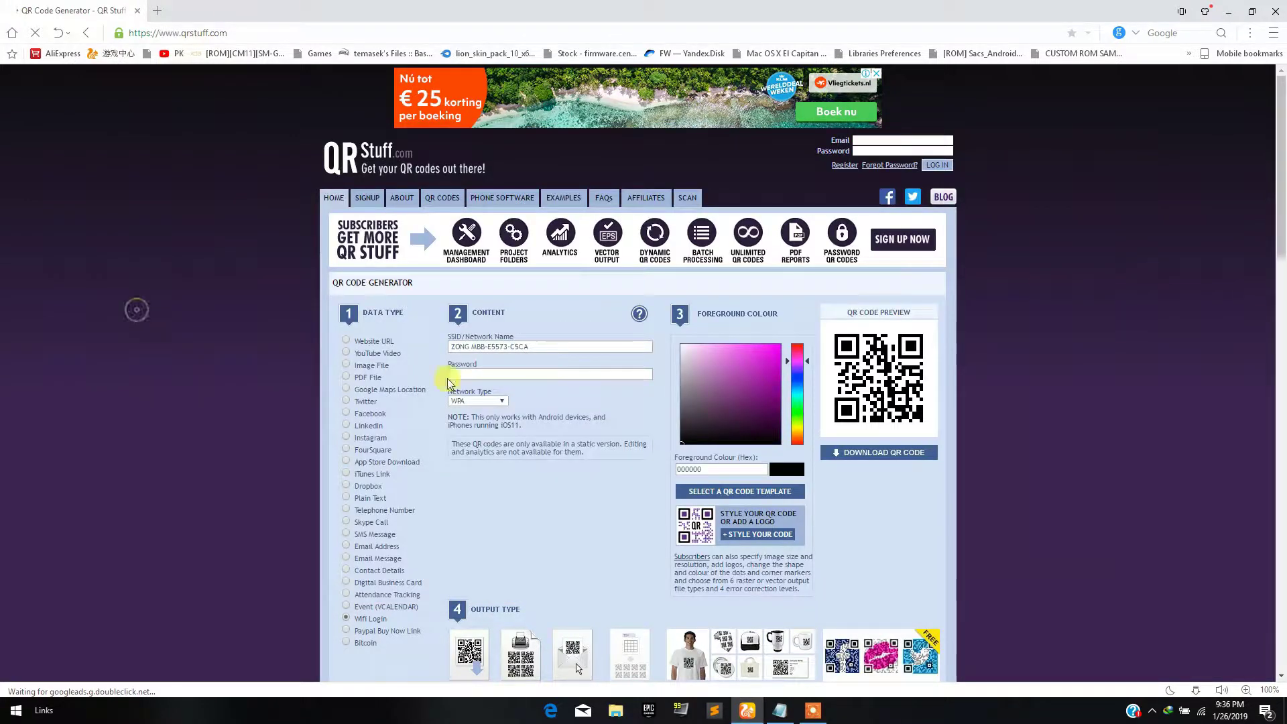
click(498, 377)
key(ctrl+v)
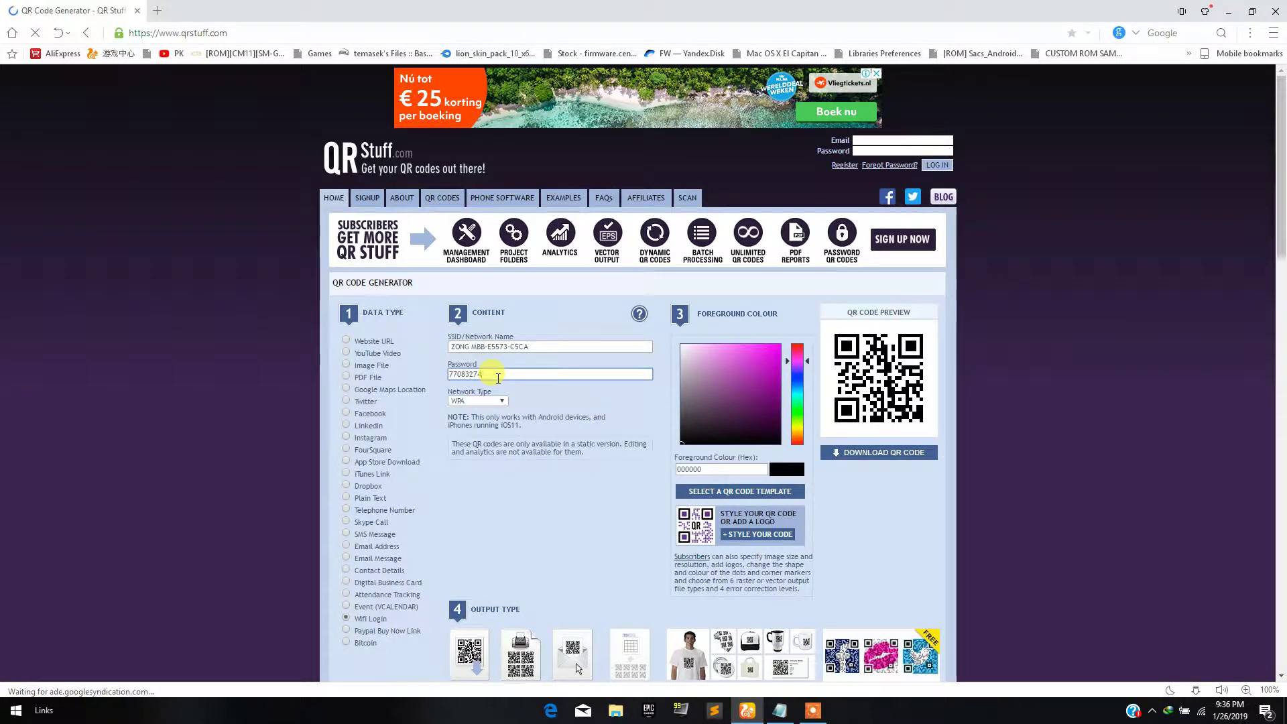
Set the QR code's network type to WPA2
click(472, 401)
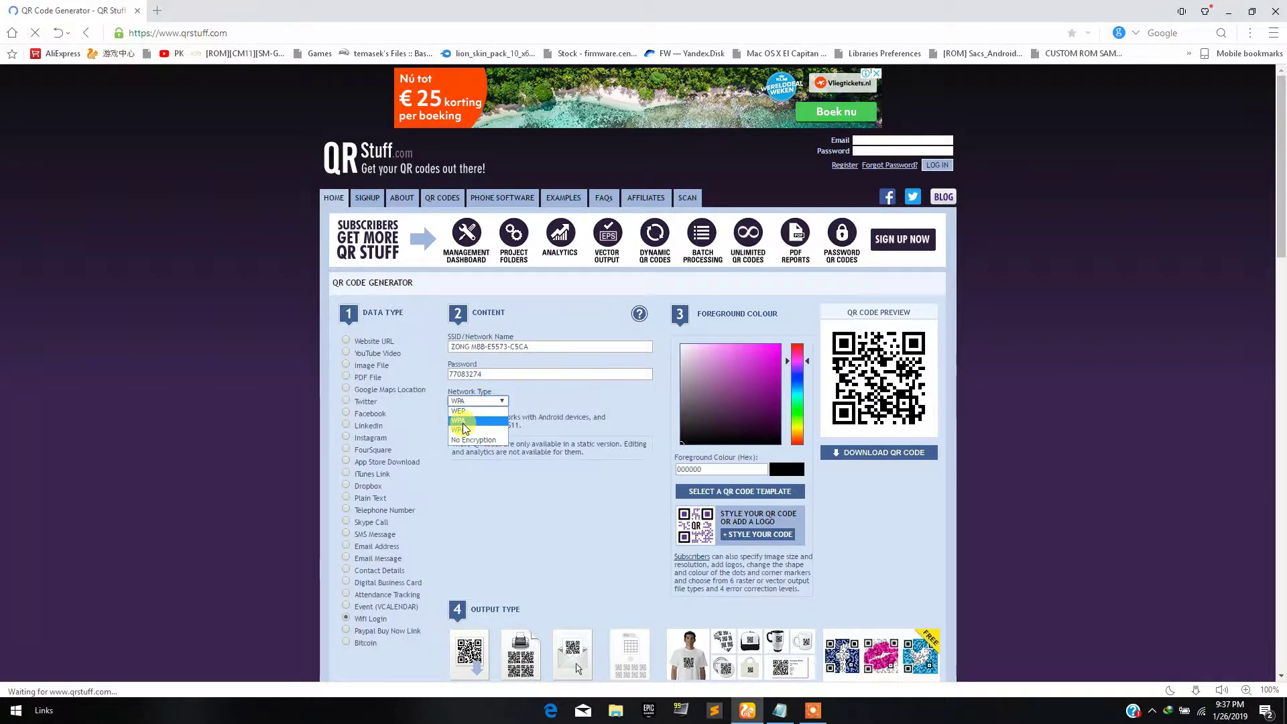
click(462, 421)
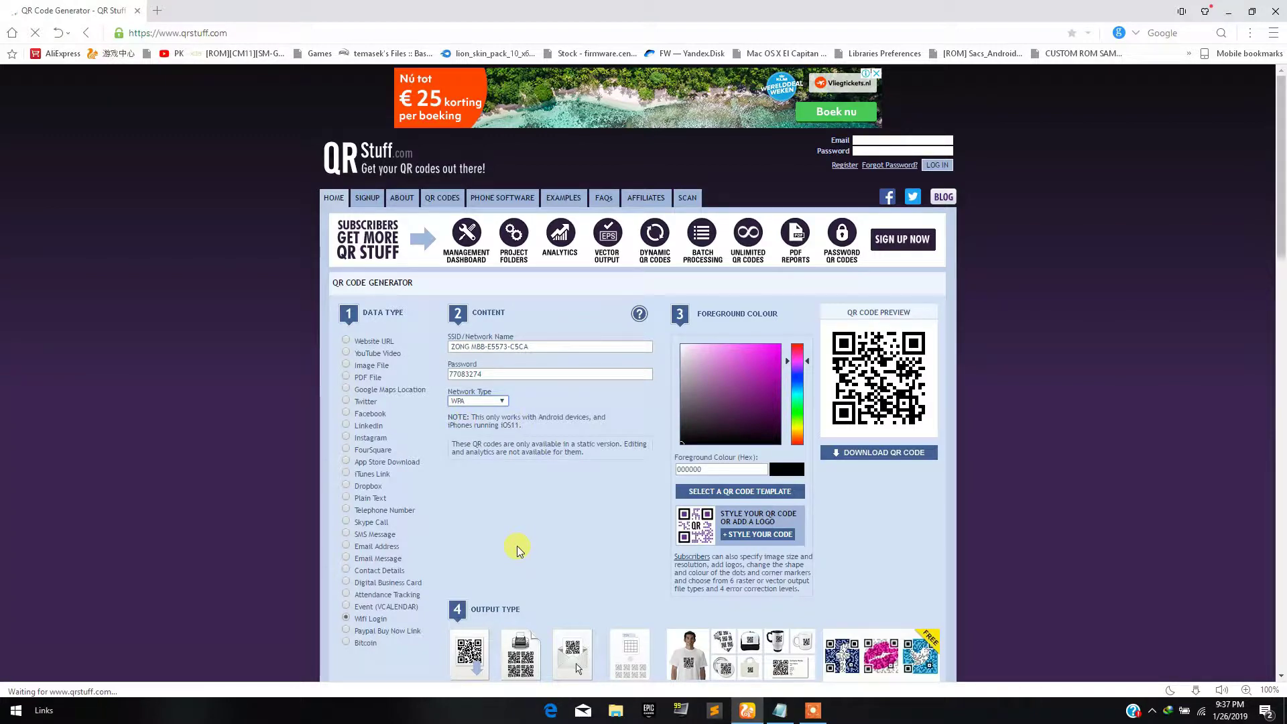
key(Down)
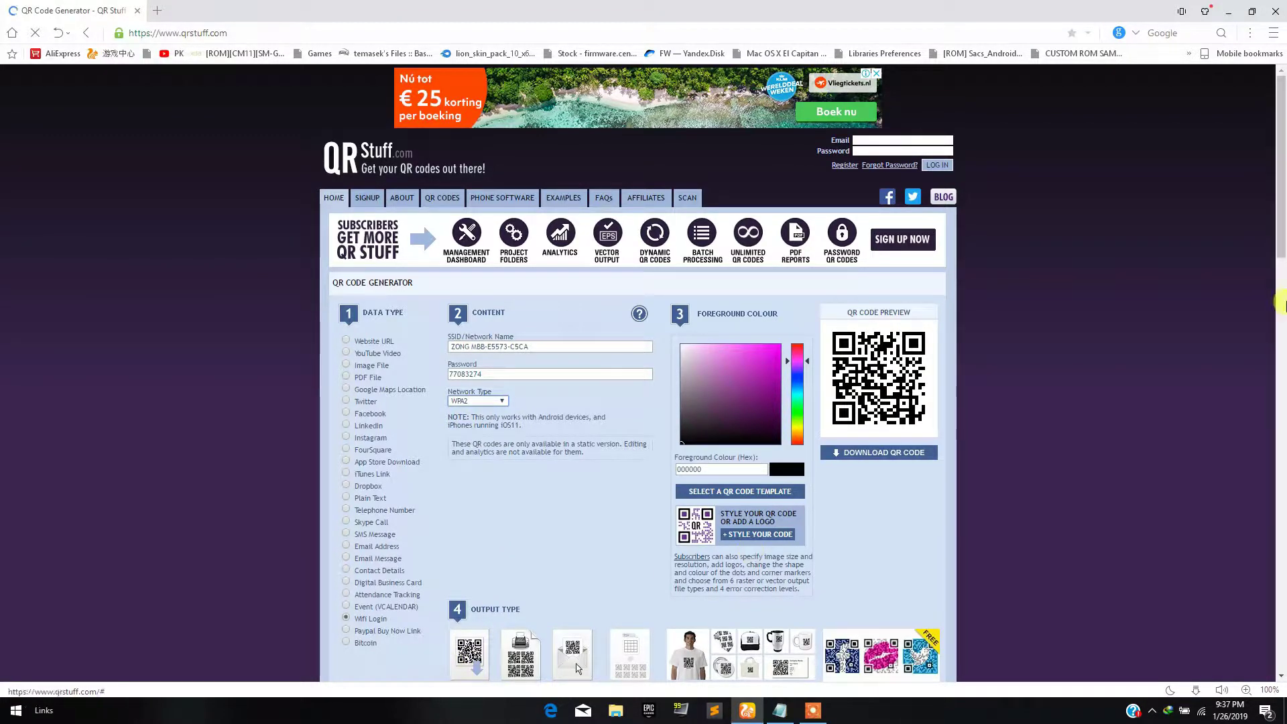
Generate the print layout for the Wi-Fi QR code and download the sticker sheet as a PDF
scroll(1280, 302, down, 2)
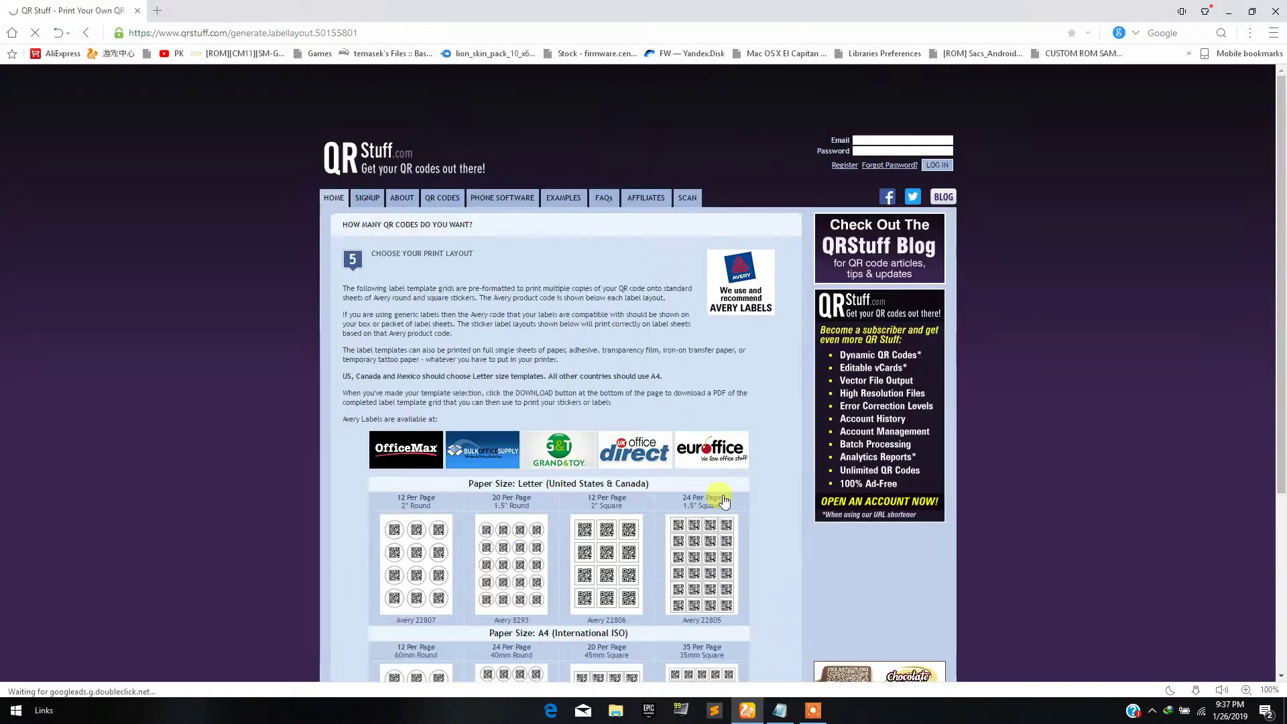
scroll(1266, 416, down, 3)
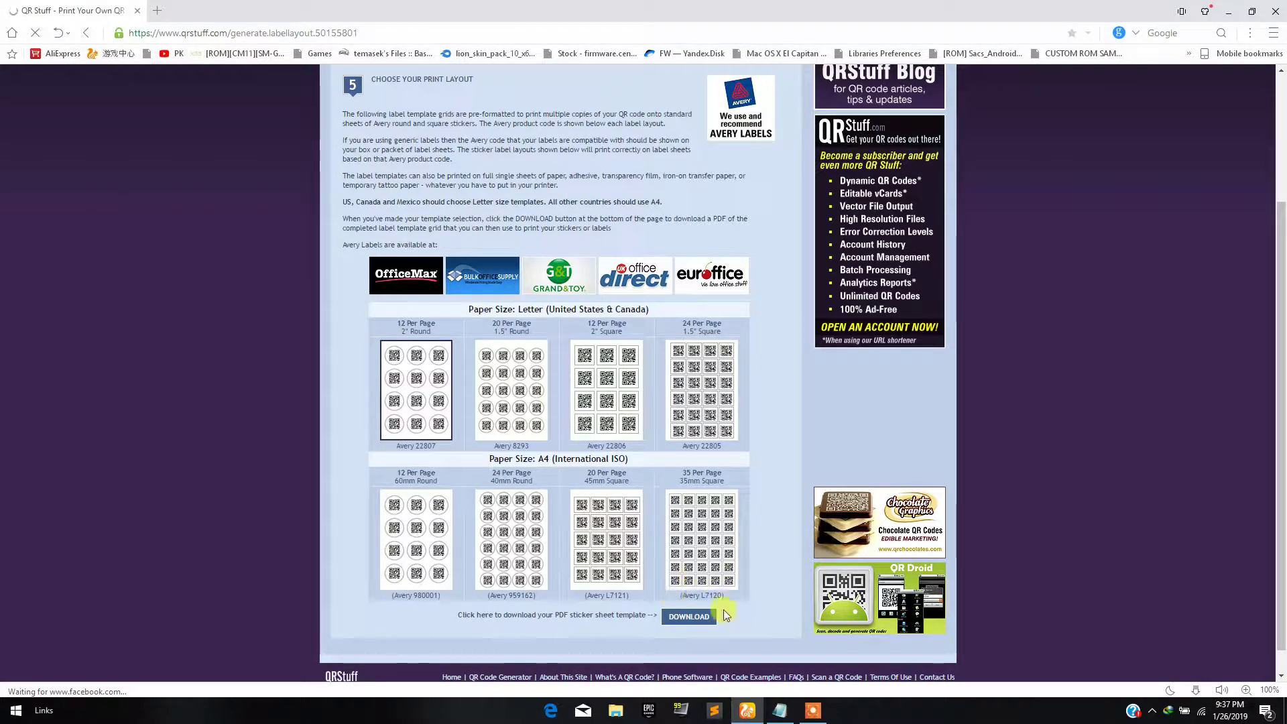
click(695, 617)
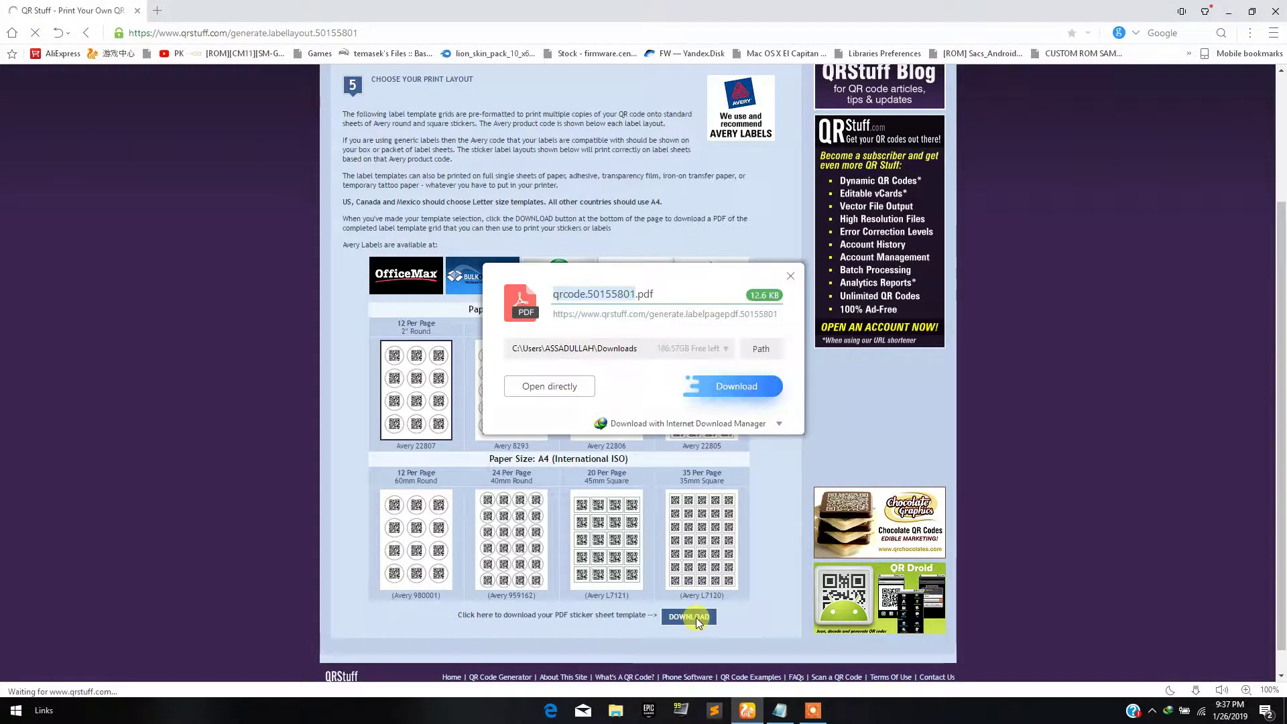
click(726, 384)
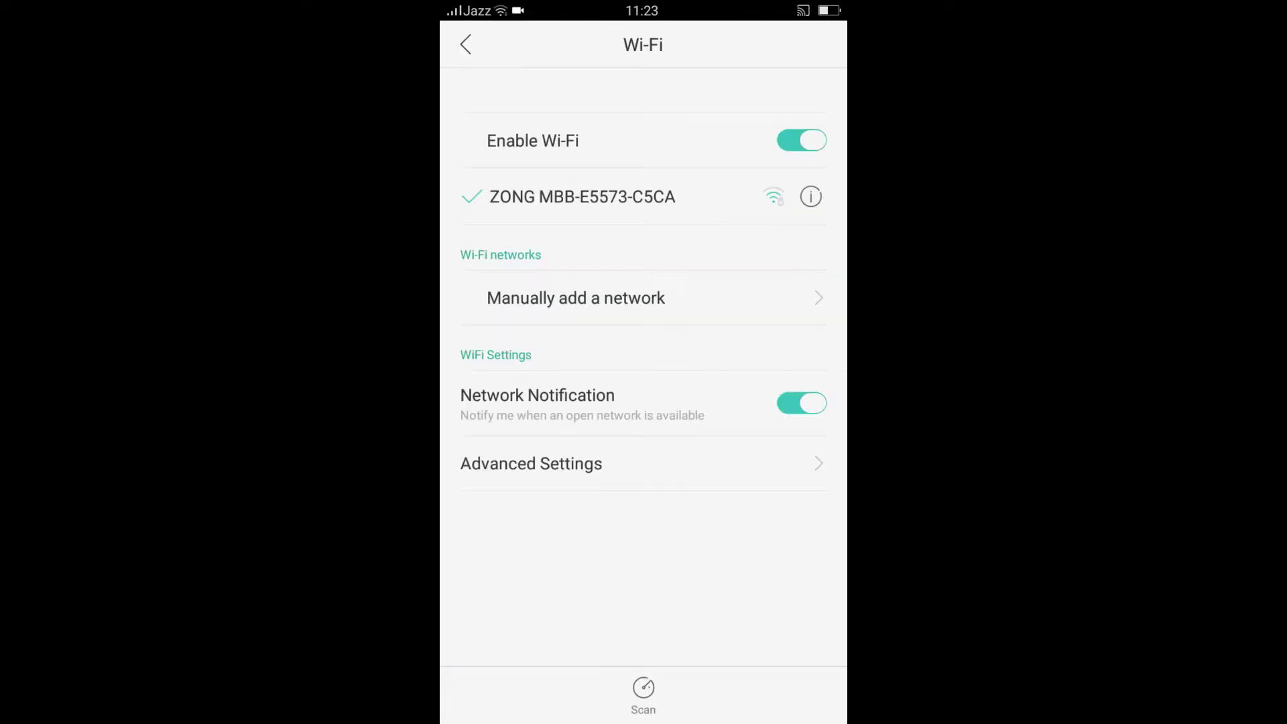
On the phone, forget the ZONG MBB-E5573-C5CA network, turn Wi-Fi off and leave the settings
click(811, 196)
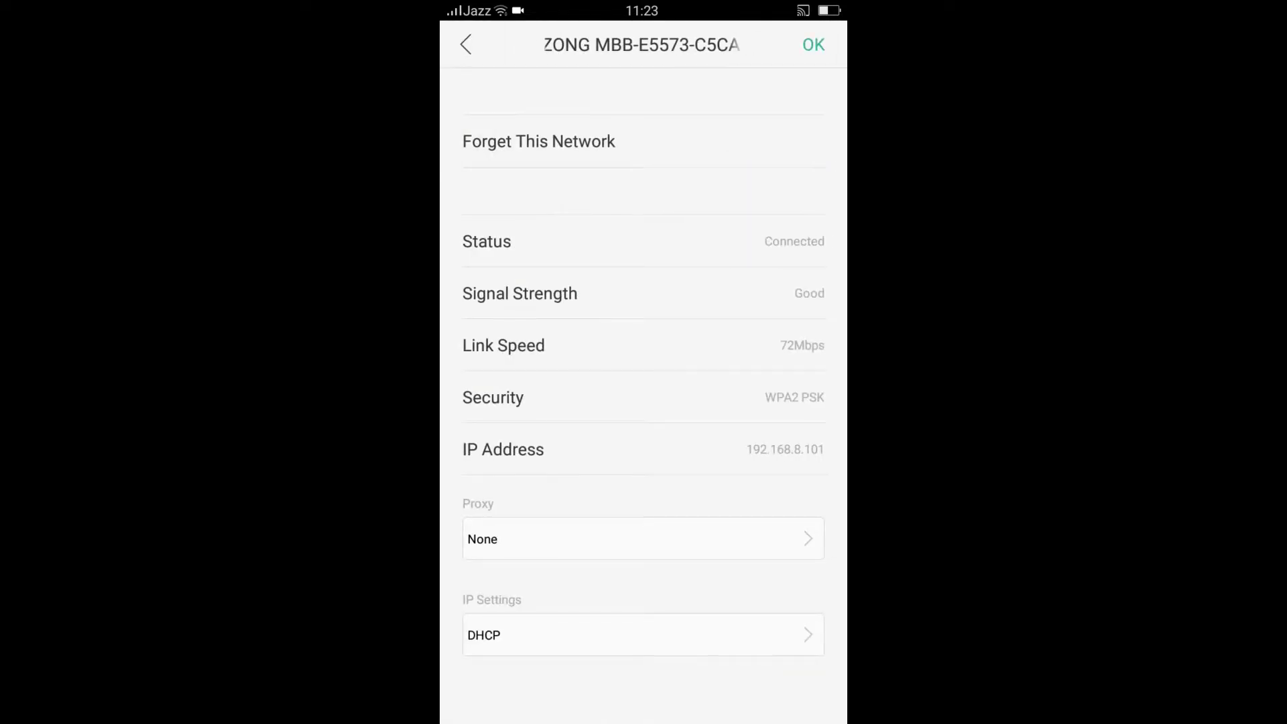
click(466, 45)
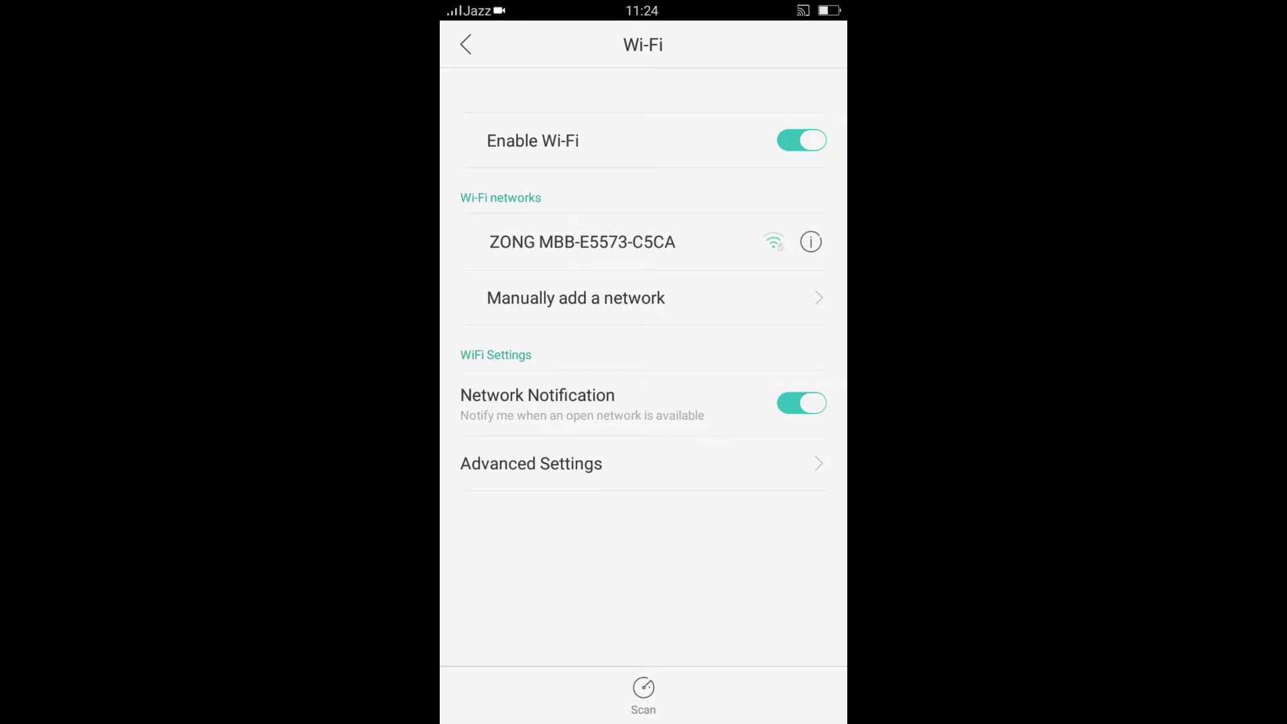
click(801, 140)
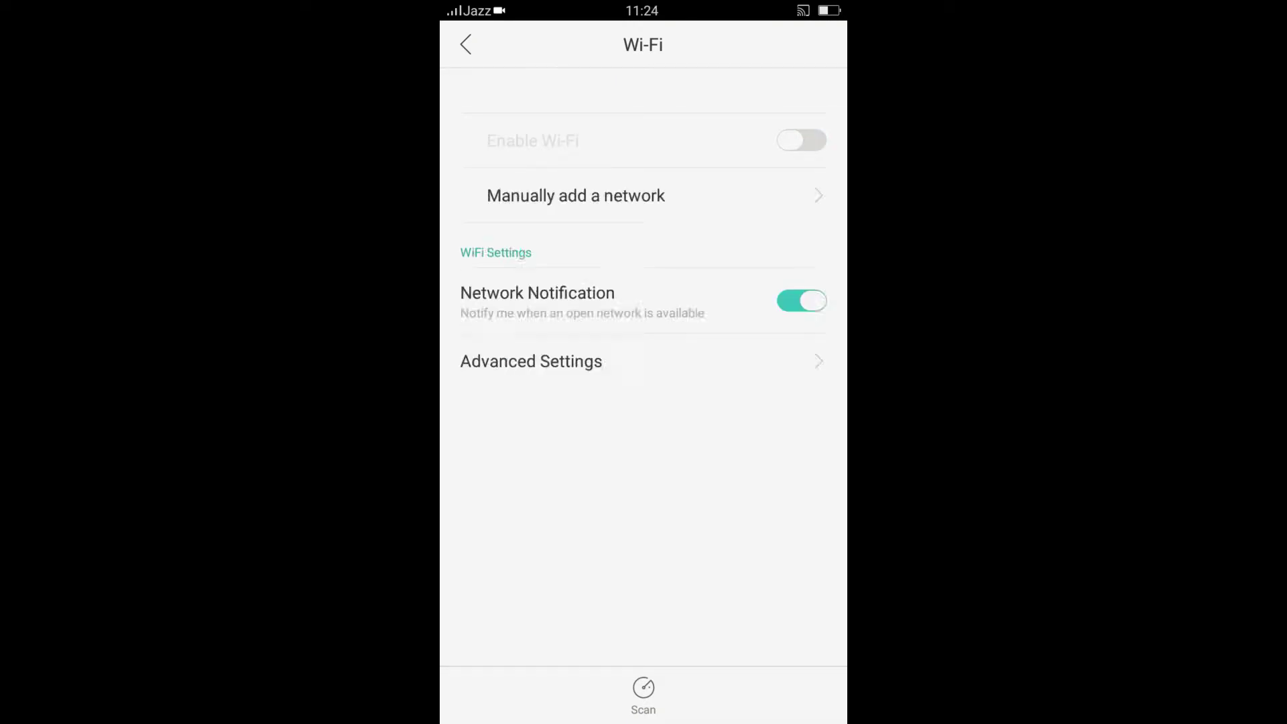
key(Home)
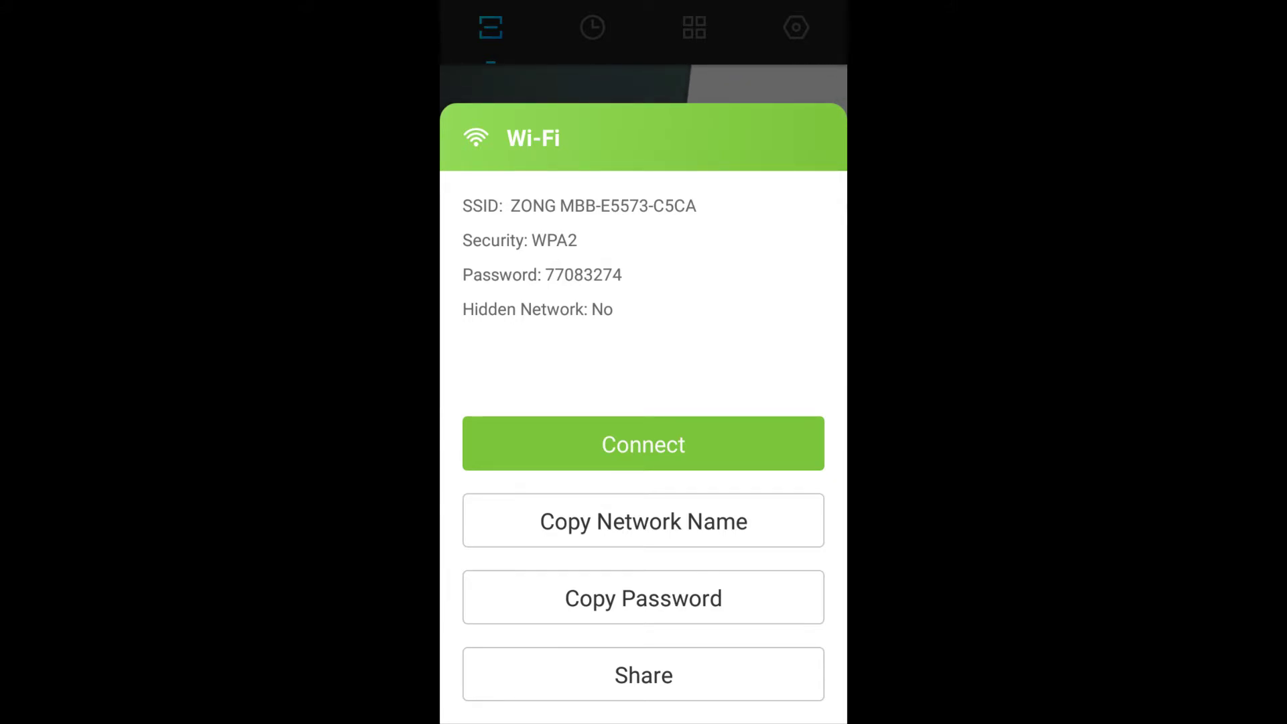
Copy the network password from the scanned QR code's result and go to the phone's Settings
click(644, 597)
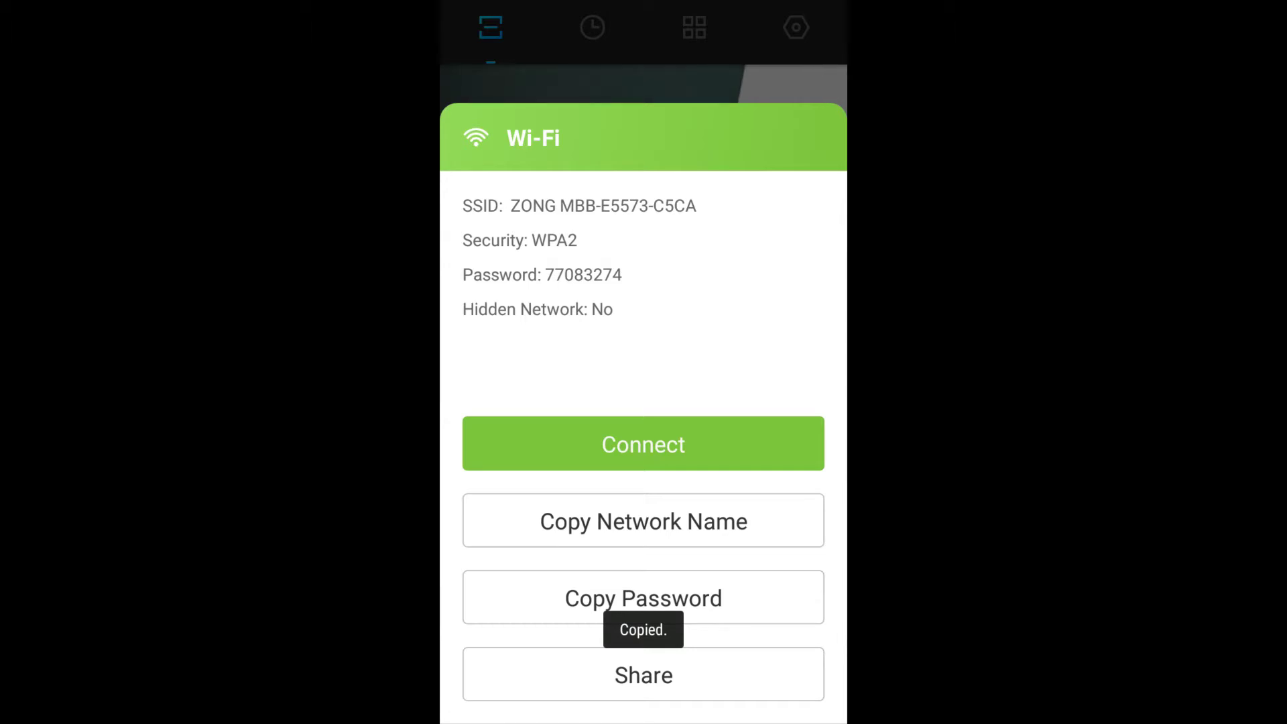
key(Home)
drag(523, 402, 757, 402)
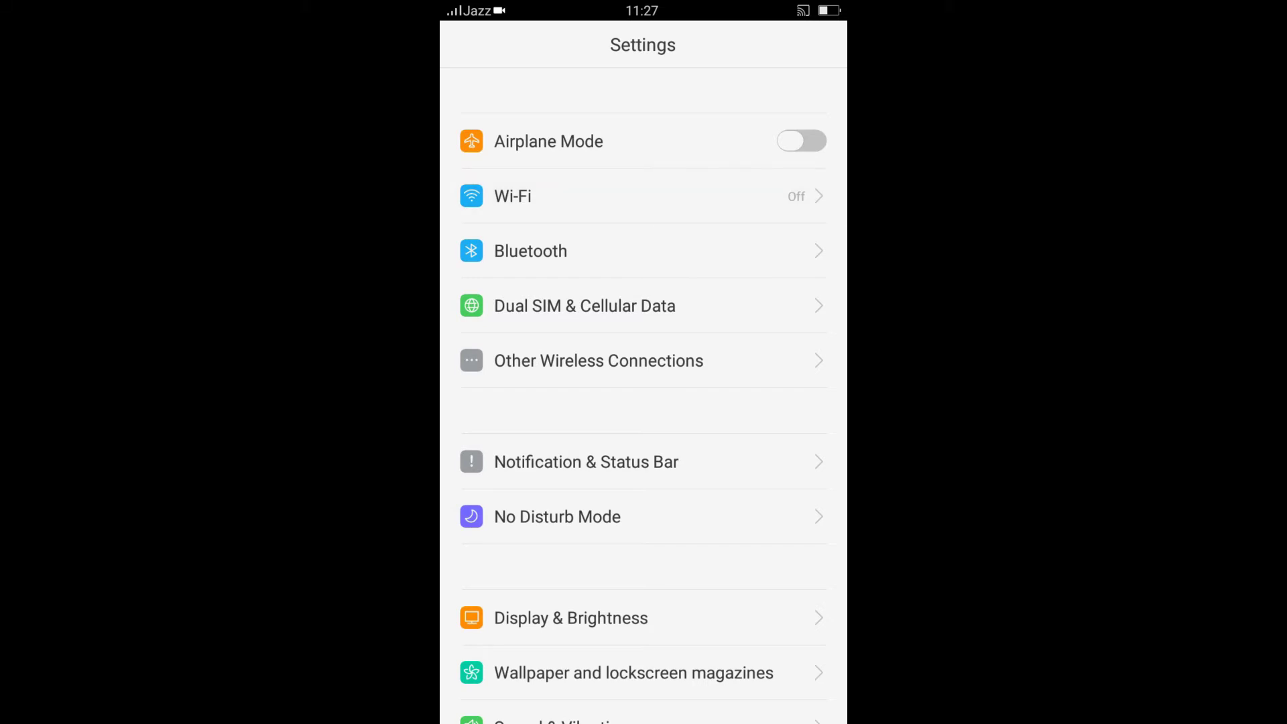
Enable Wi-Fi on the phone and connect to ZONG MBB-E5573-C5CA by pasting the copied network password
click(802, 140)
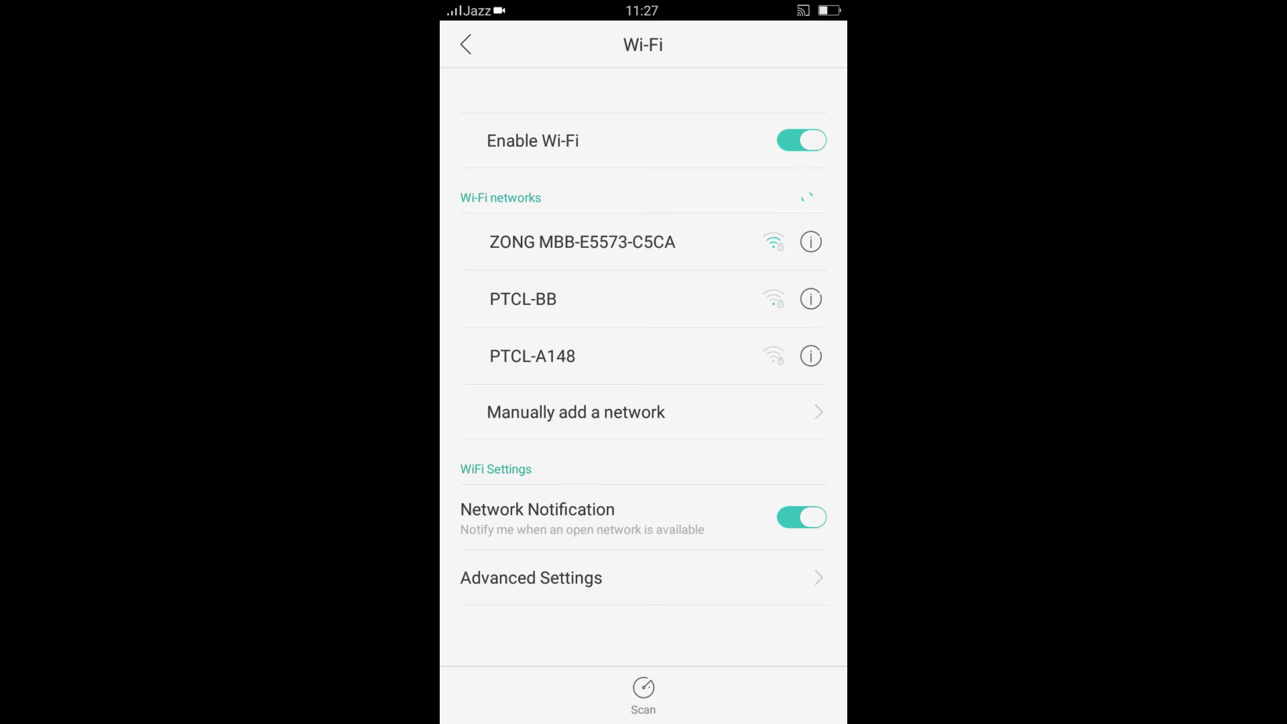
click(582, 242)
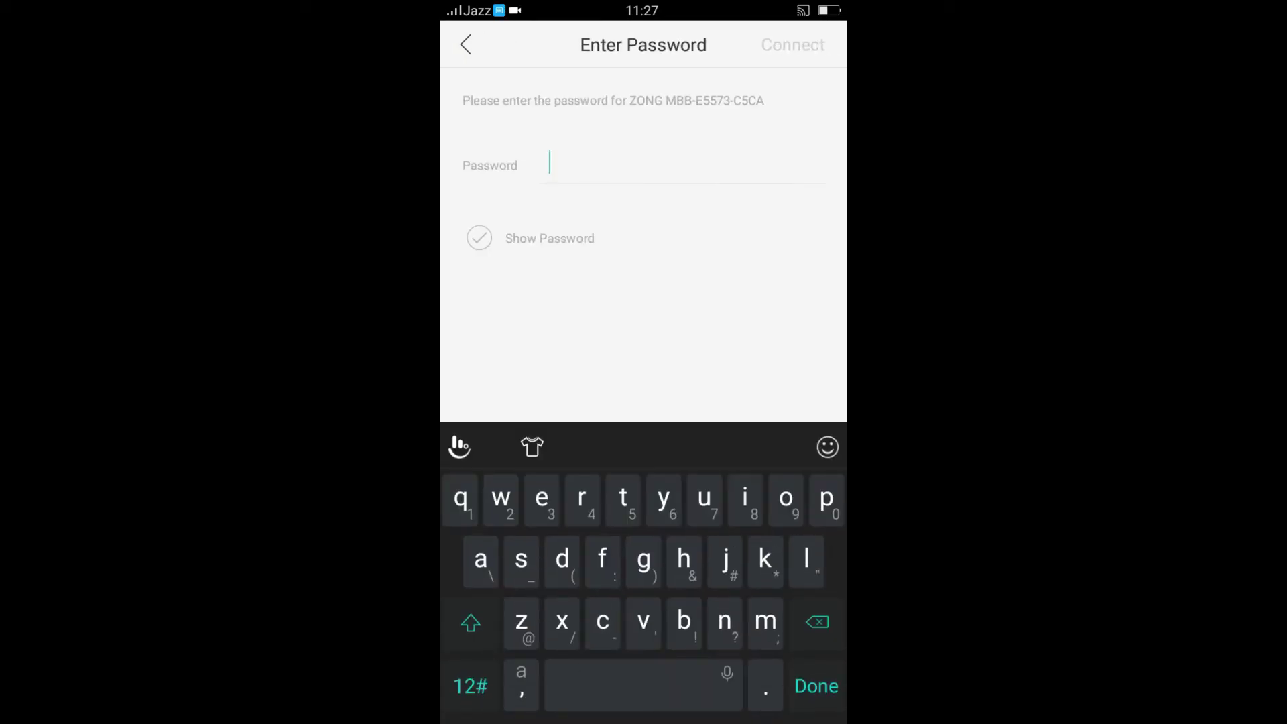
click(629, 164)
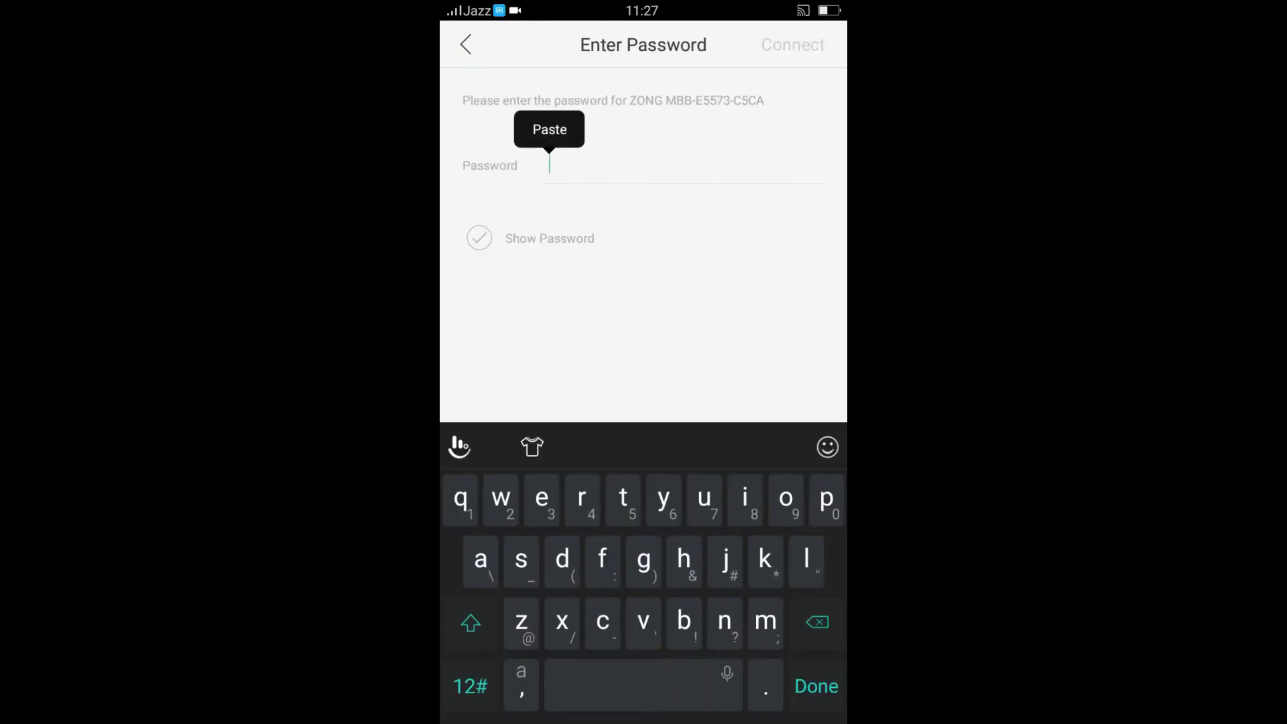
click(549, 129)
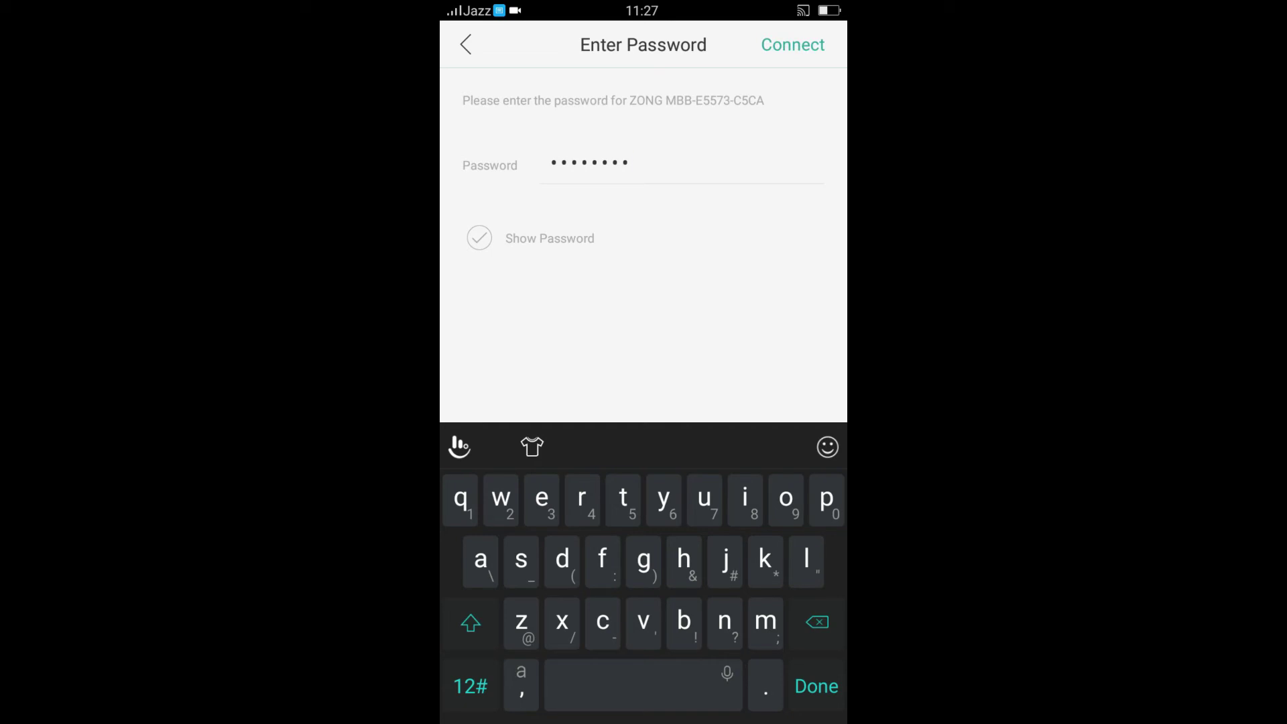
click(792, 44)
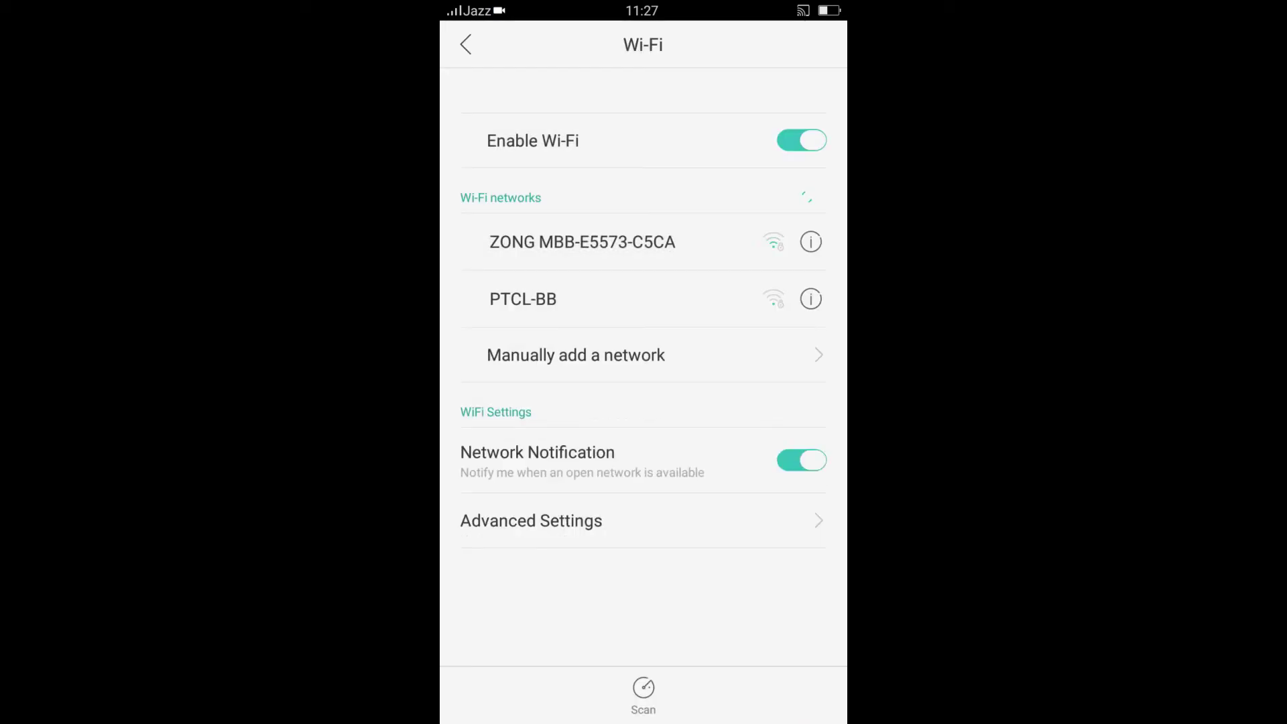